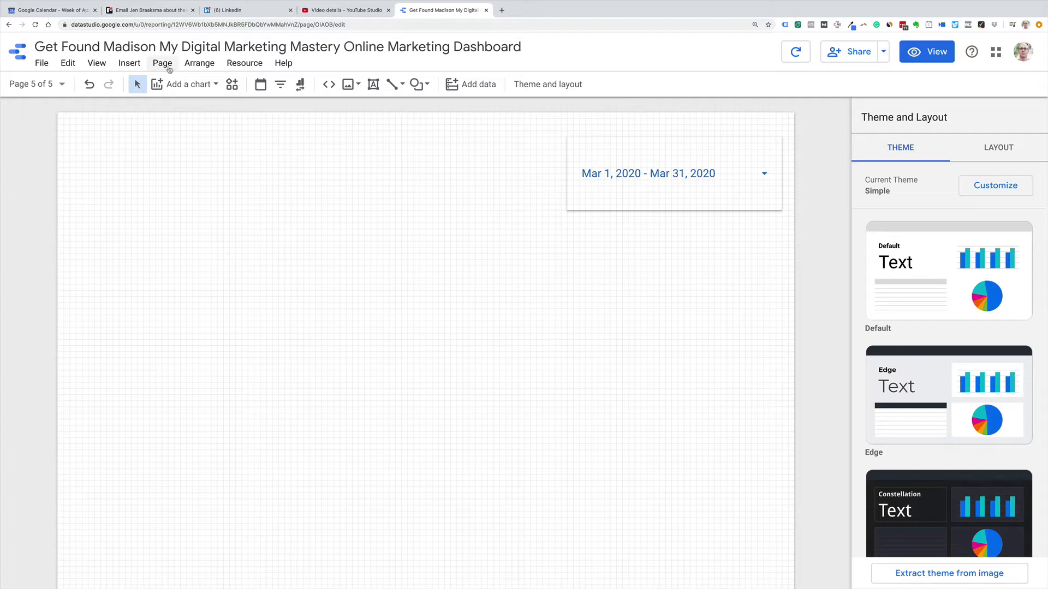
# Step: Add a Sessions scorecard showing 2,733 and place an Alt-dragged copy just to its right
pyautogui.click(201, 87)
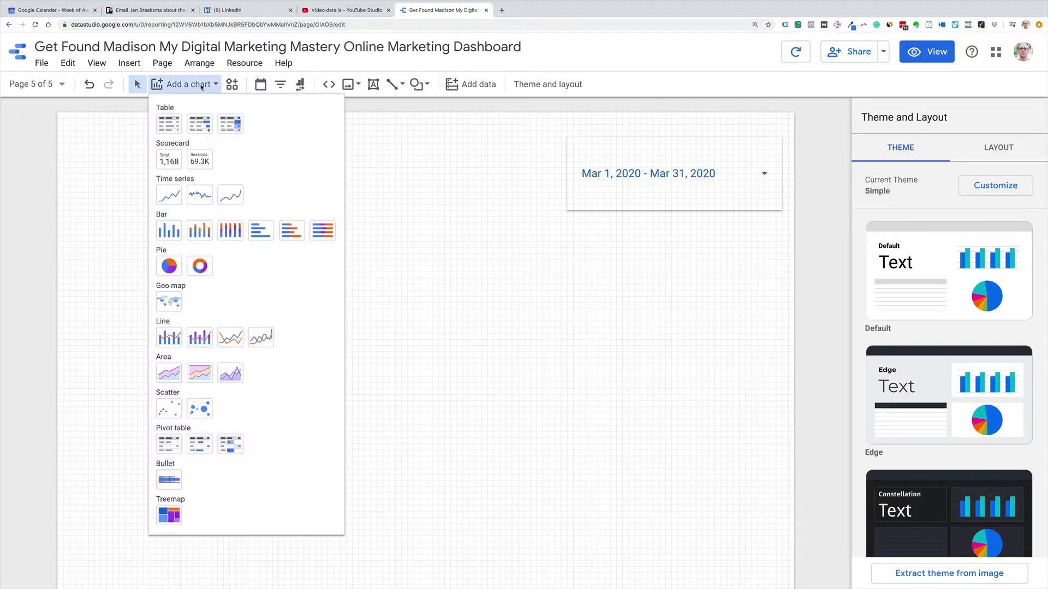
pyautogui.click(181, 166)
pyautogui.click(115, 236)
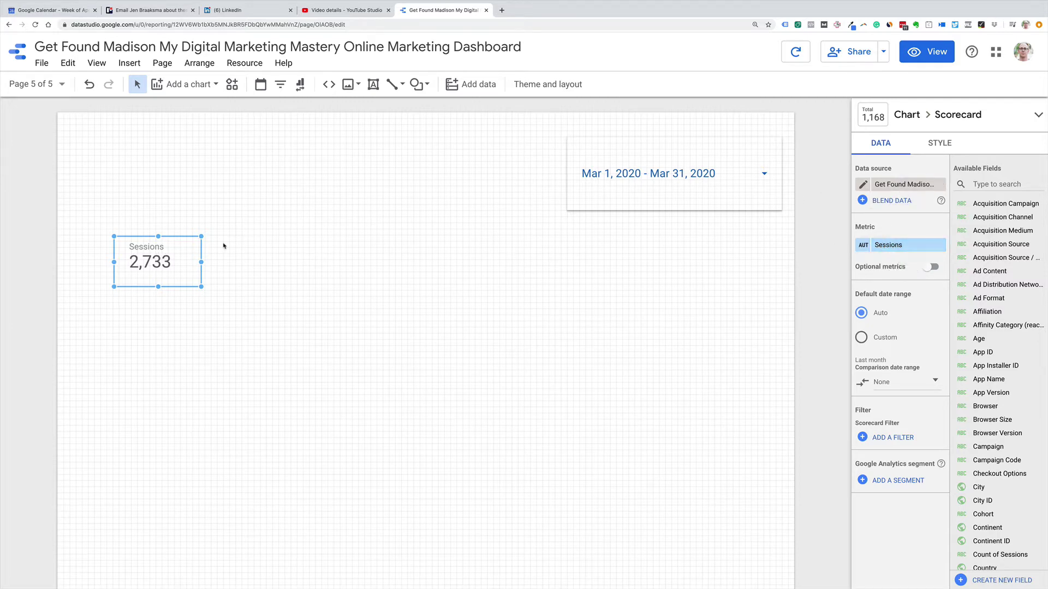
pyautogui.moveTo(172, 255)
pyautogui.mouseDown()
pyautogui.moveTo(258, 254)
pyautogui.moveTo(247, 258)
pyautogui.mouseUp()
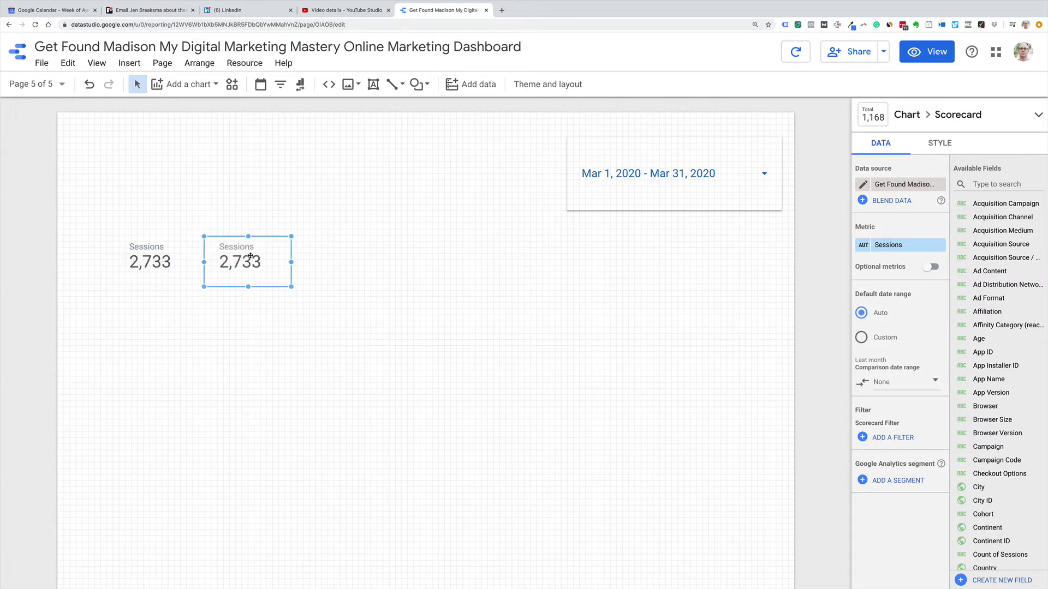
pyautogui.click(887, 249)
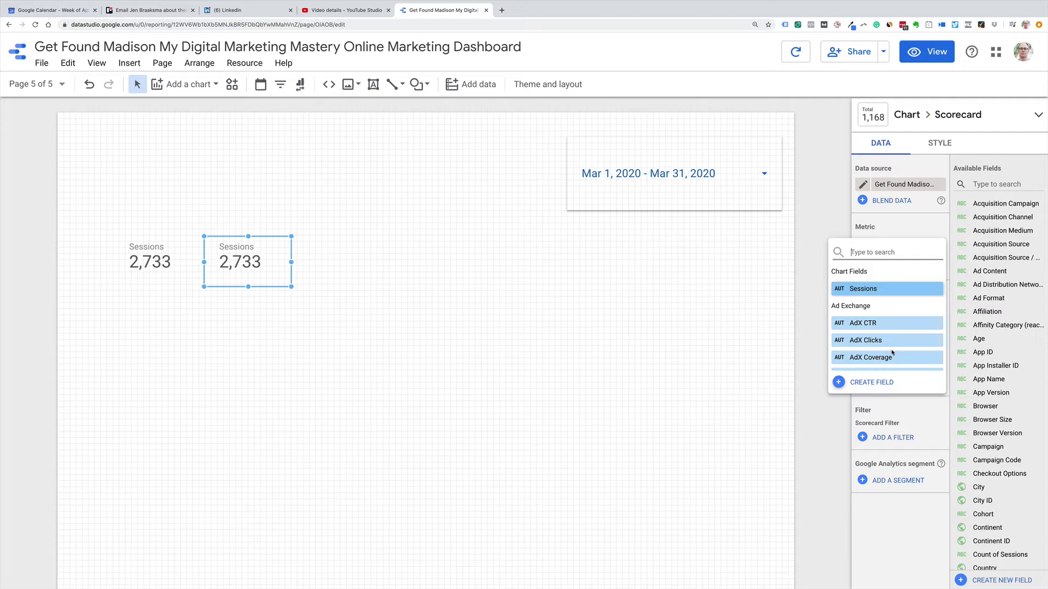
# Step: Create a calculated field named 'Percent of 3,000 Sessions Goal' with formula Sessions/3000
pyautogui.click(888, 384)
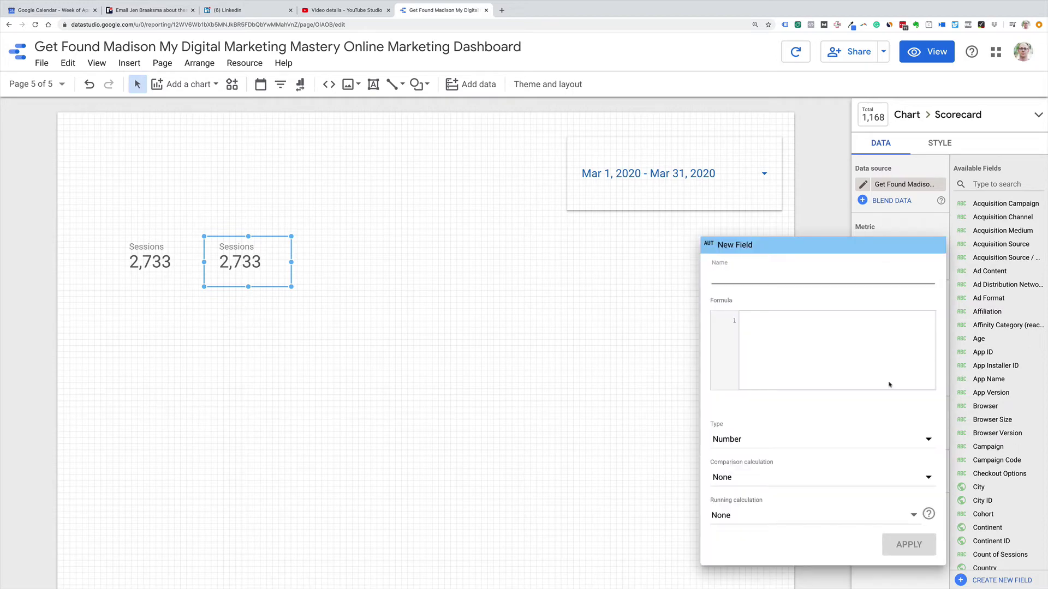
pyautogui.write('Percent ')
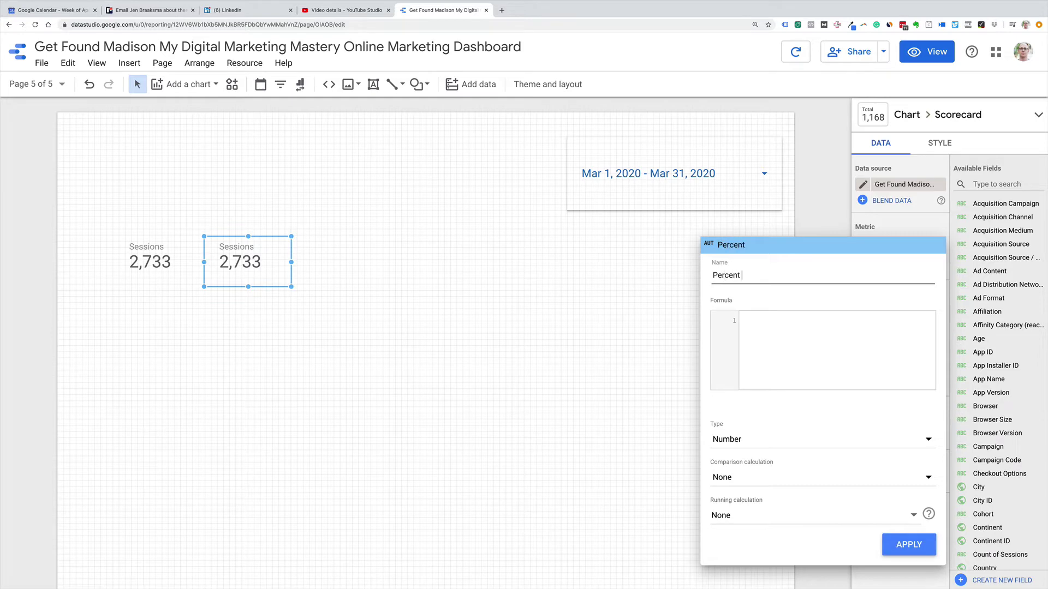
pyautogui.write('of Sessions Goal')
pyautogui.click(794, 333)
pyautogui.write('sess')
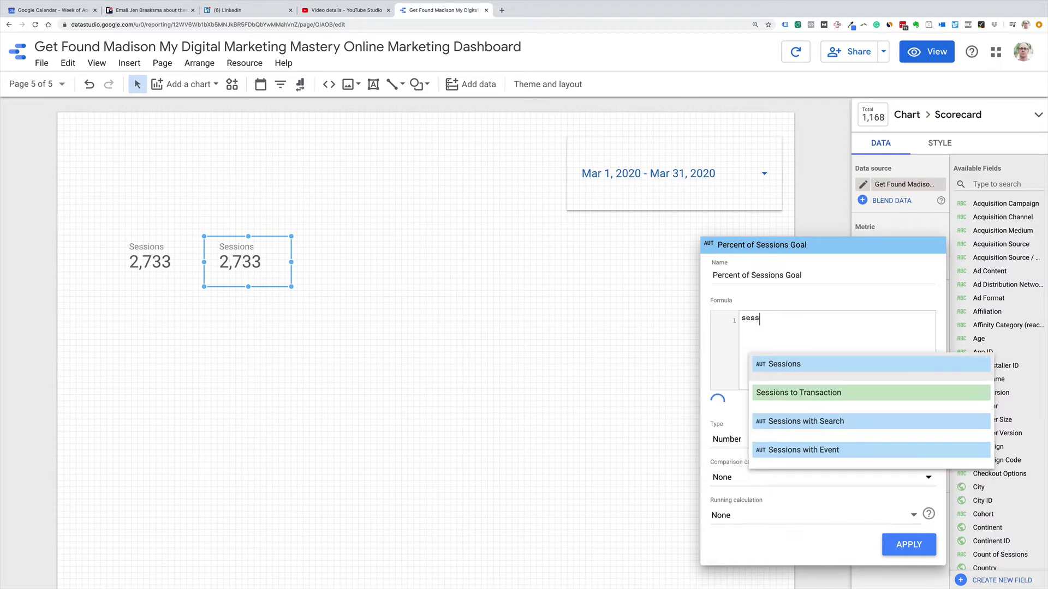
pyautogui.click(788, 365)
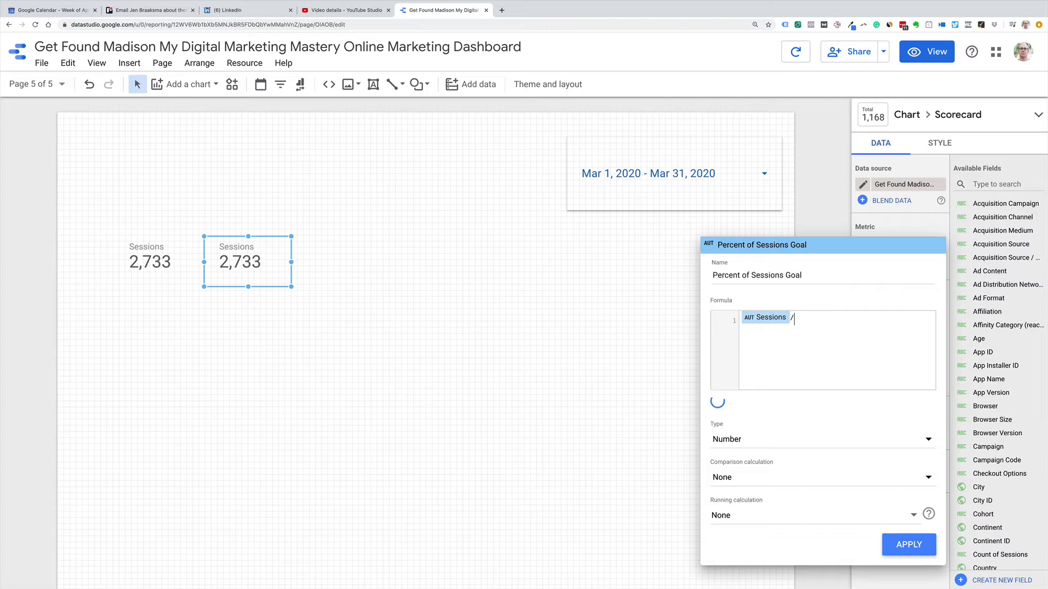
pyautogui.write('/3000')
pyautogui.click(753, 275)
pyautogui.write('3,000')
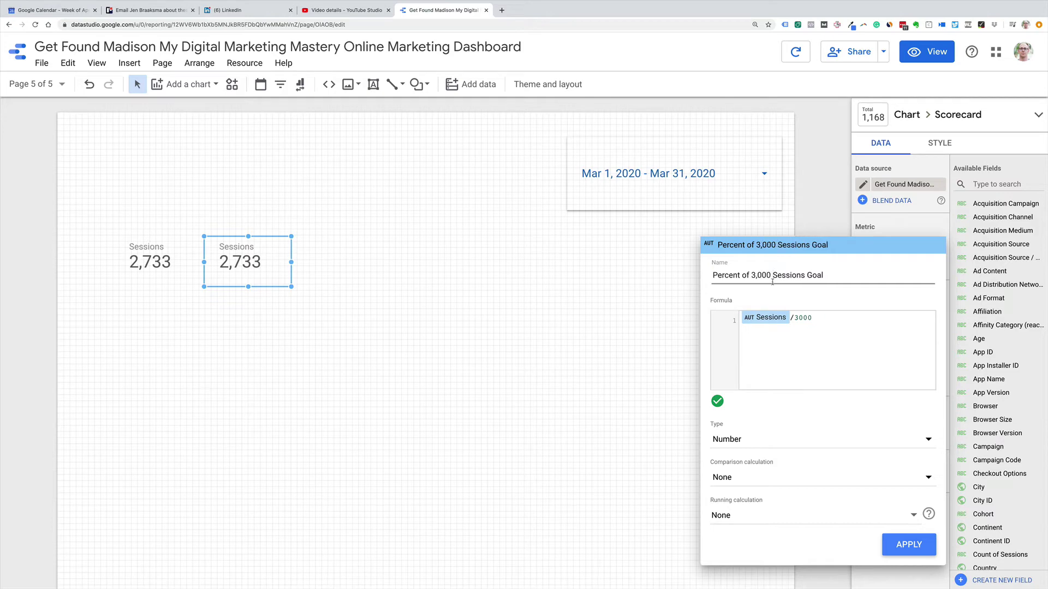
# Step: Set the new field's type to Numeric > Percent and apply it, showing 91.10%
pyautogui.click(790, 440)
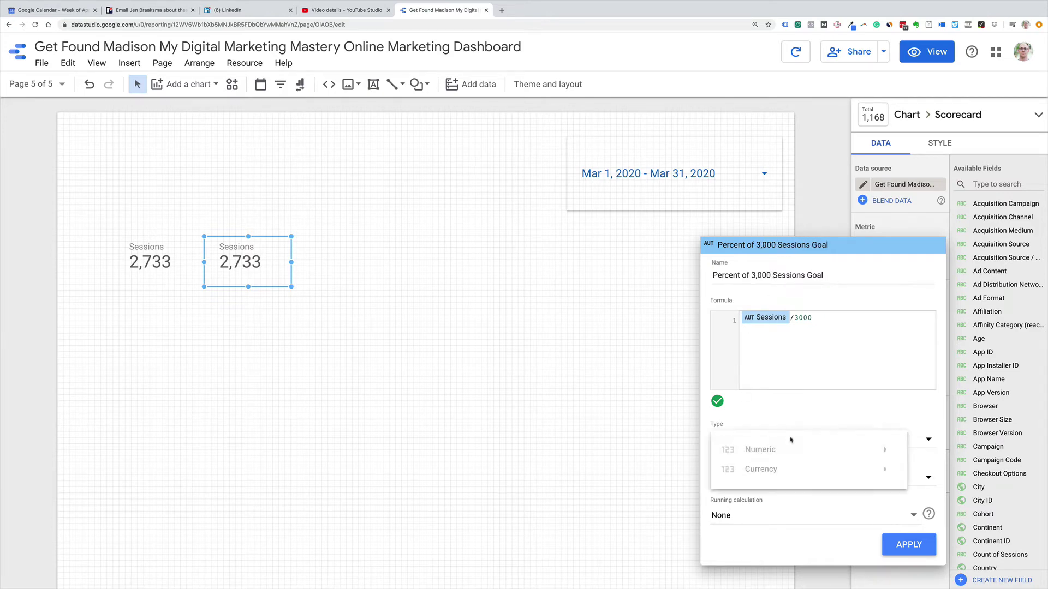
pyautogui.moveTo(770, 453)
pyautogui.click(555, 471)
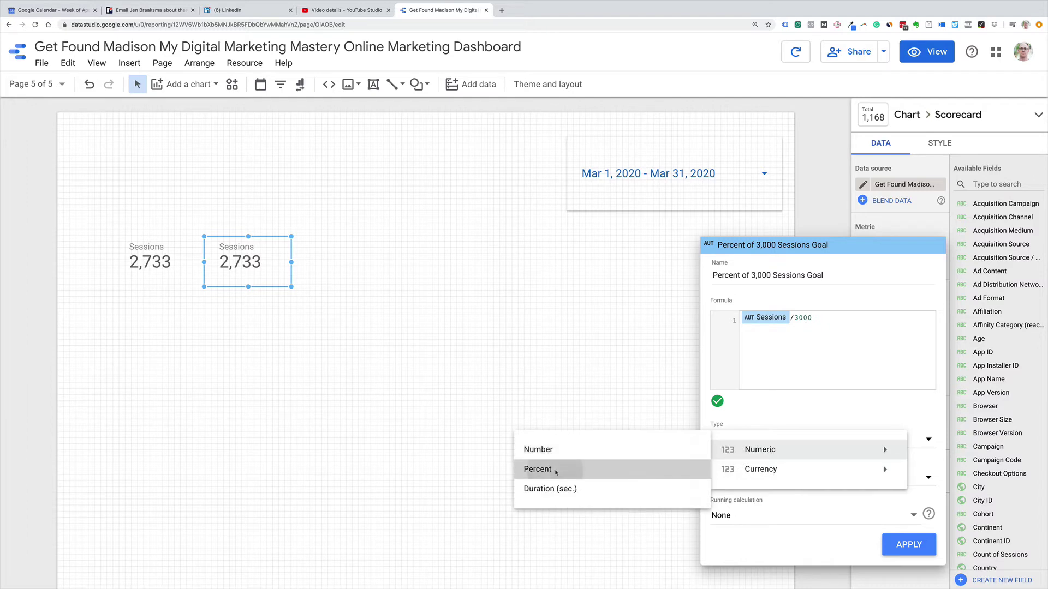
pyautogui.click(909, 545)
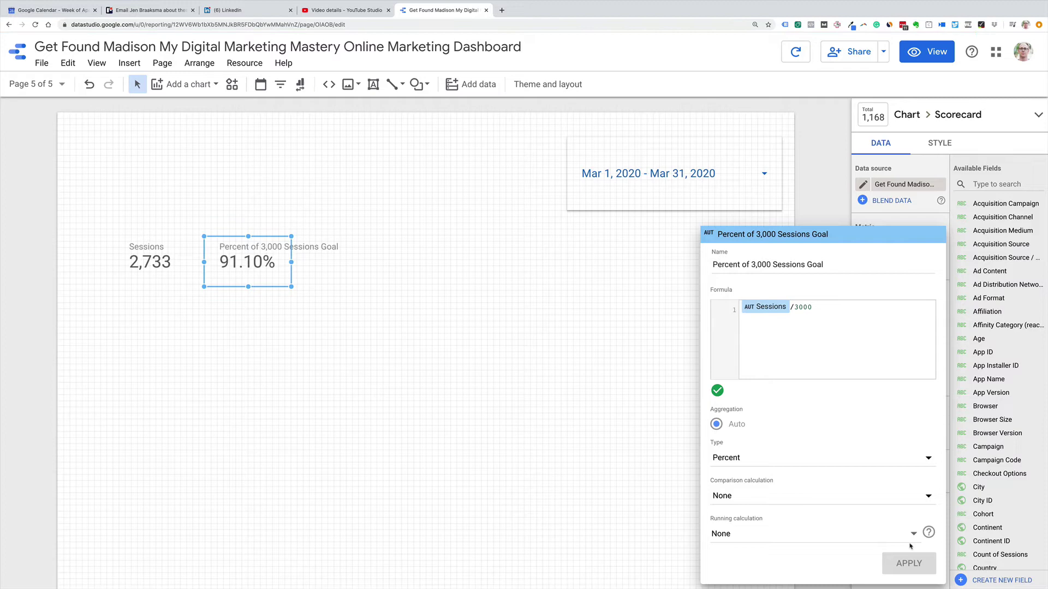
# Step: Duplicate the percent-of-goal scorecard and place the copy to its right
pyautogui.click(578, 376)
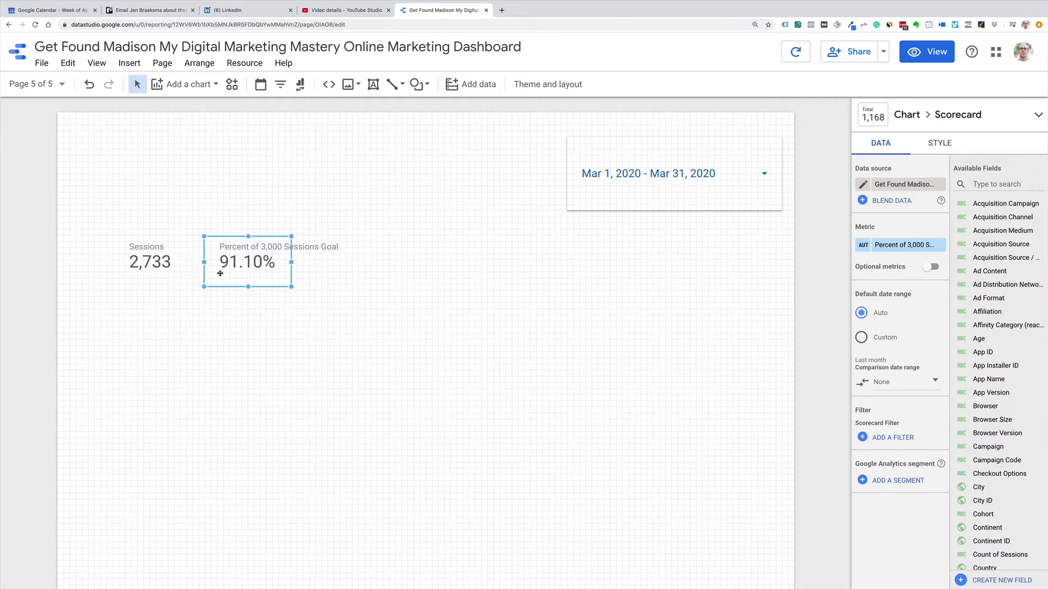
pyautogui.hotkey('ctrl', 'd')
pyautogui.moveTo(242, 274); pyautogui.dragTo(403, 264)
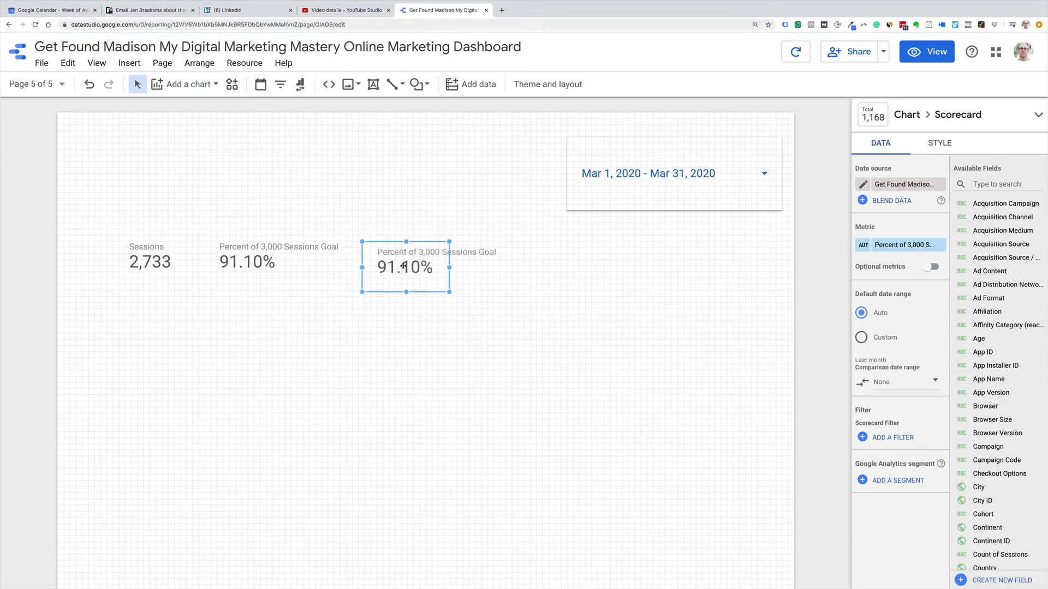
# Step: Turn the copy into an enlarged horizontal bar chart of the goal percentage by source
pyautogui.click(991, 119)
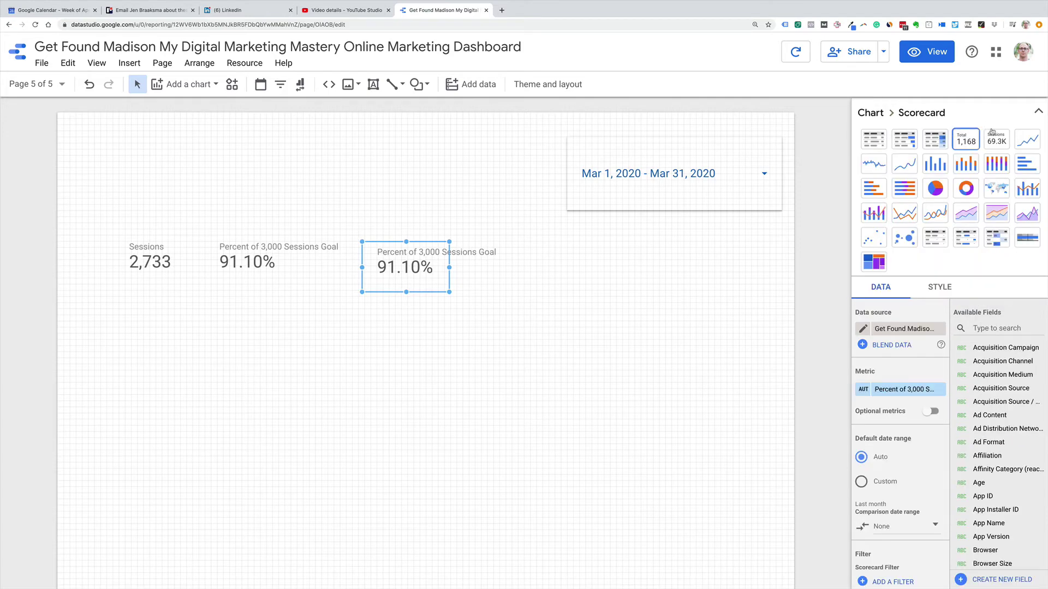
pyautogui.click(1034, 169)
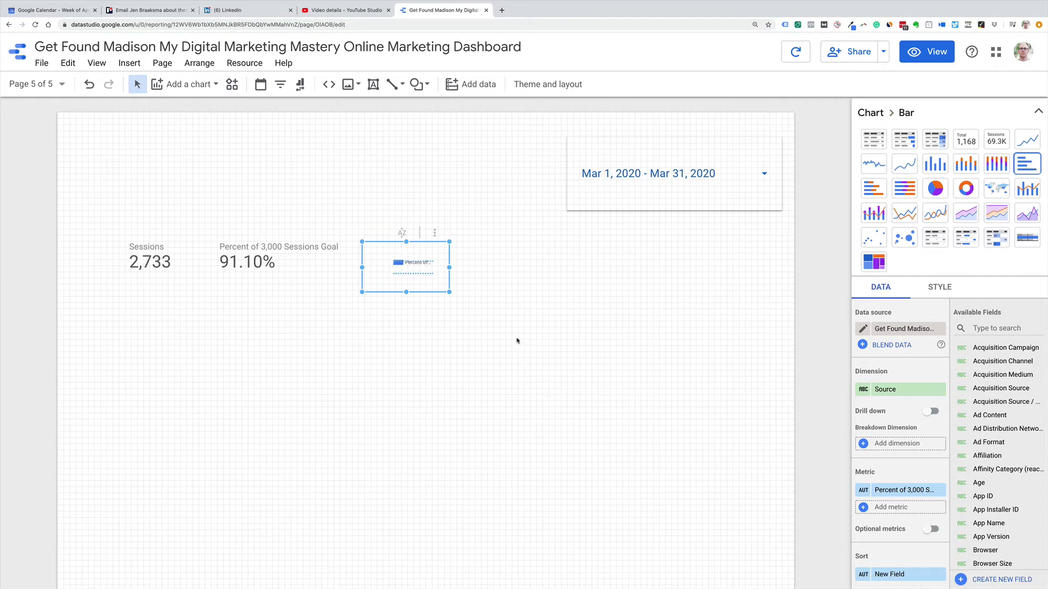
pyautogui.moveTo(449, 293); pyautogui.dragTo(737, 383)
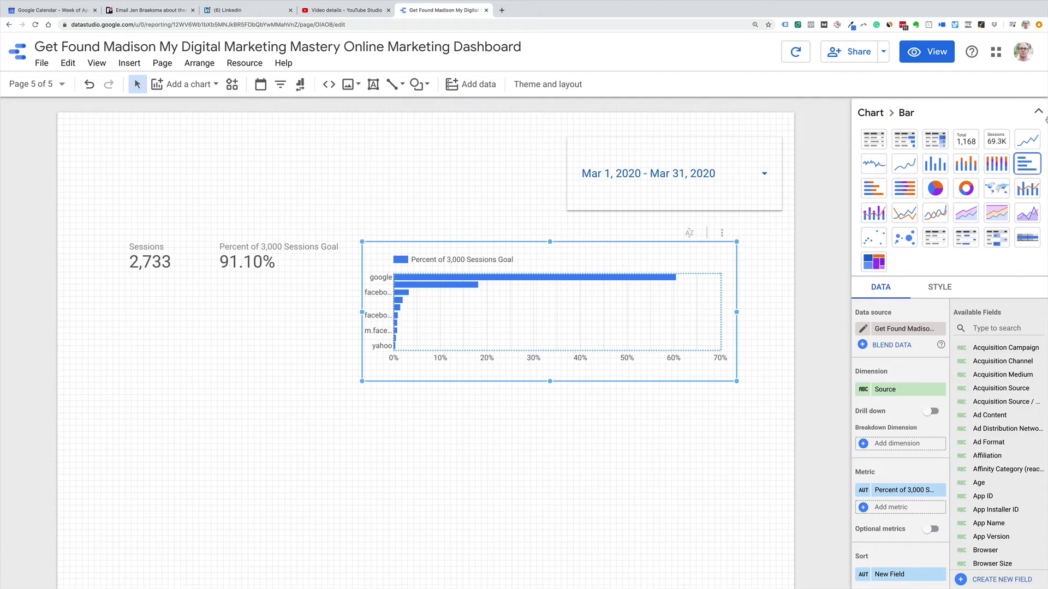
pyautogui.click(1038, 112)
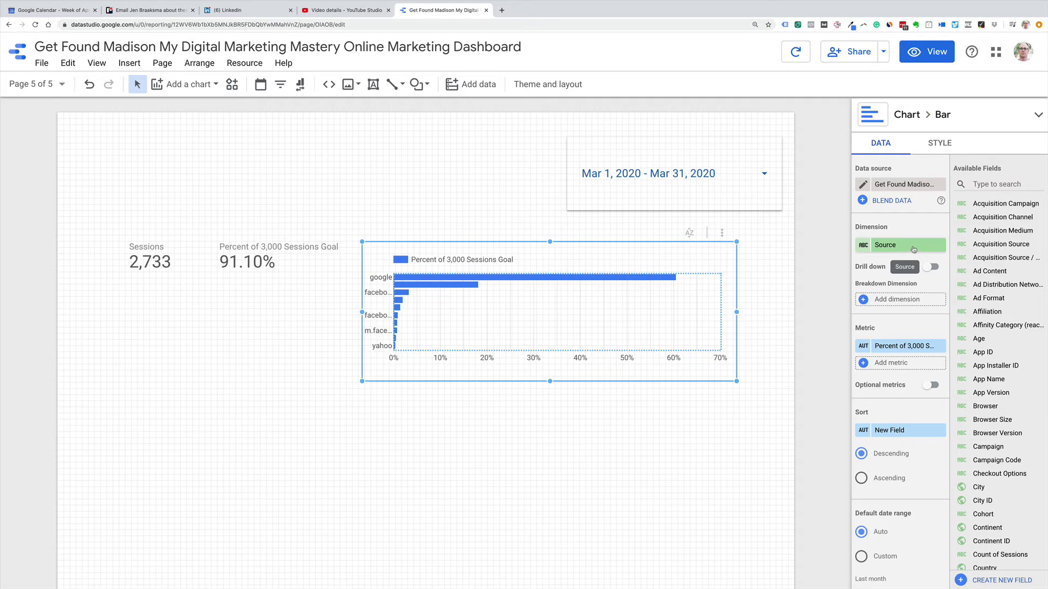
# Step: Switch the bar chart's dimension to Month of the year, leaving one March bar near 91%
pyautogui.moveTo(1000, 554); pyautogui.dragTo(906, 245)
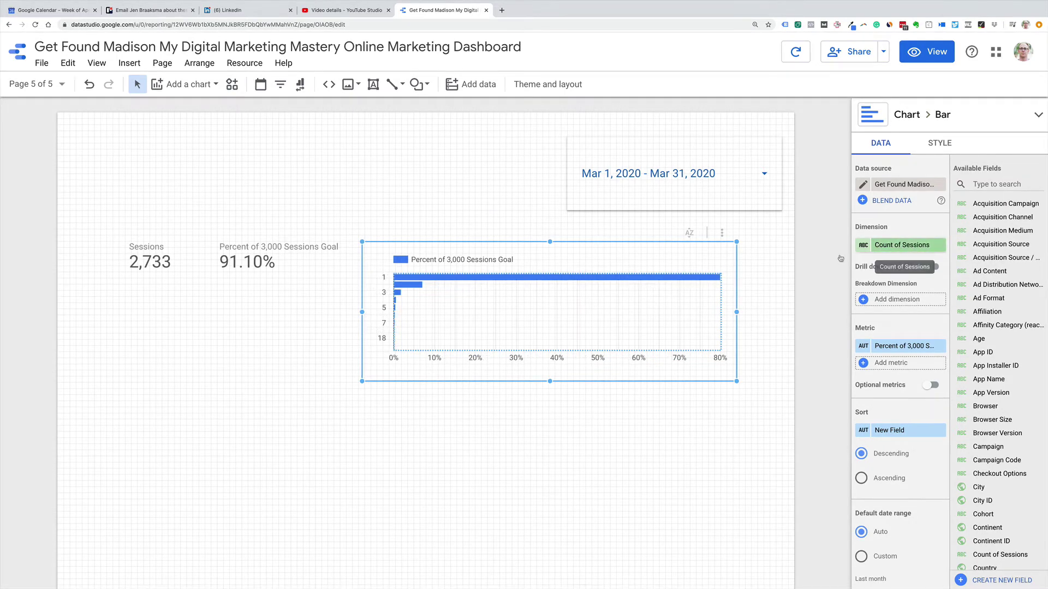
pyautogui.click(911, 247)
pyautogui.write('month')
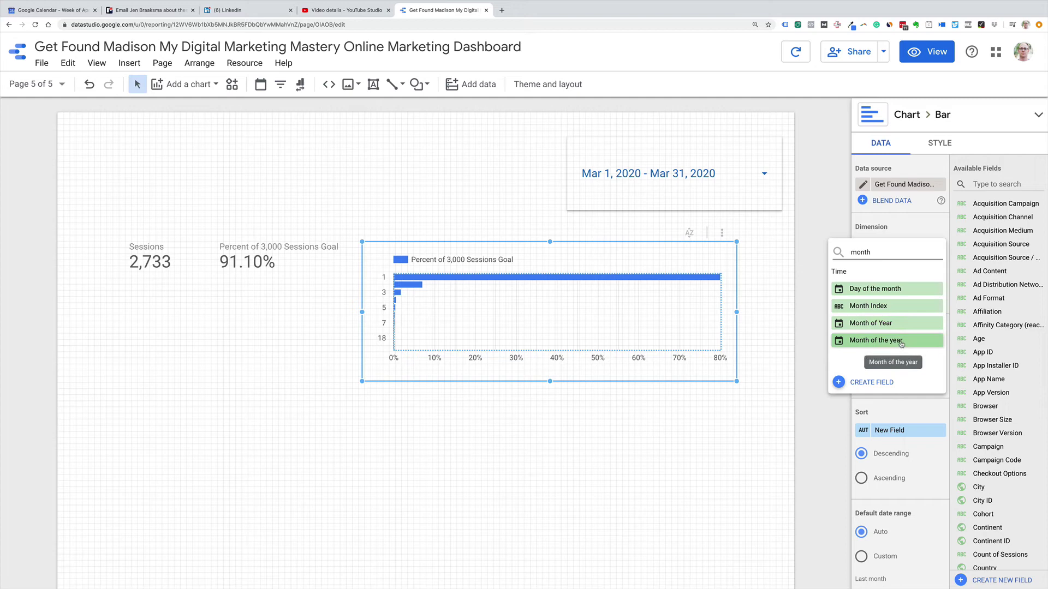
pyautogui.click(900, 342)
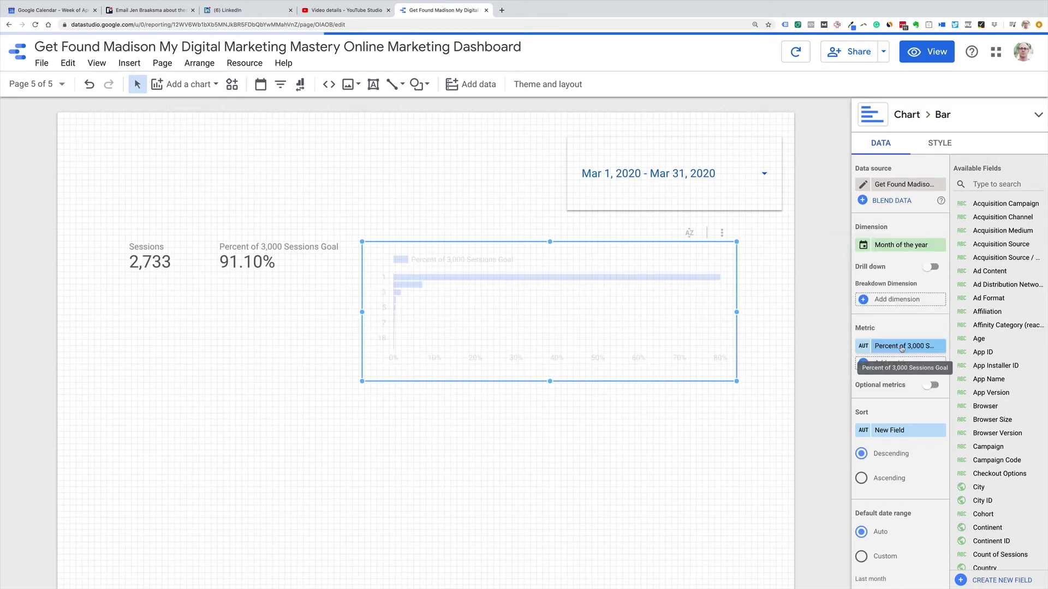
pyautogui.click(754, 398)
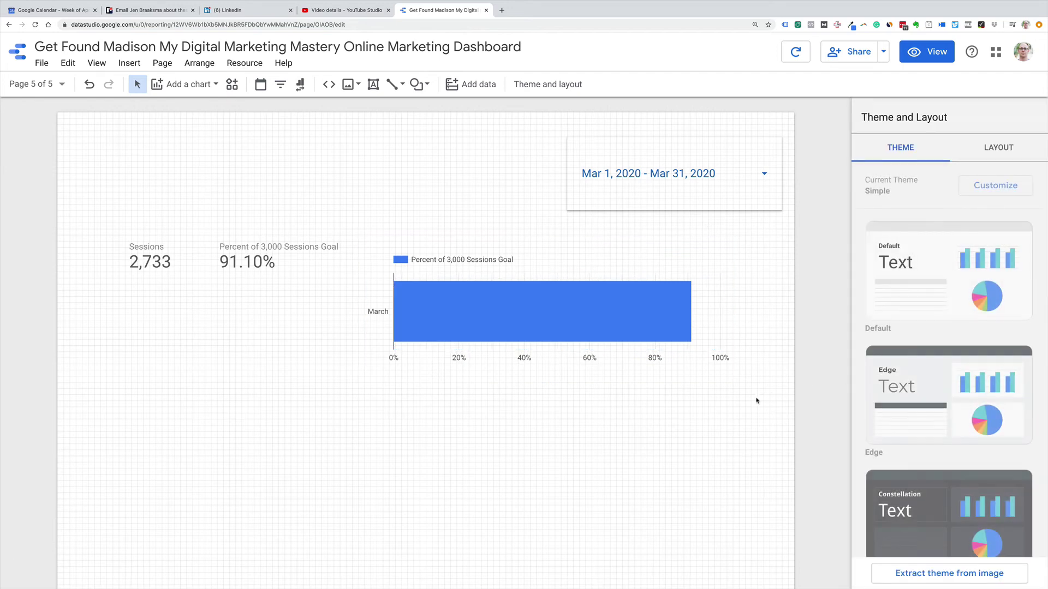
# Step: Turn on data labels so the March bar shows 91.1%
pyautogui.click(696, 326)
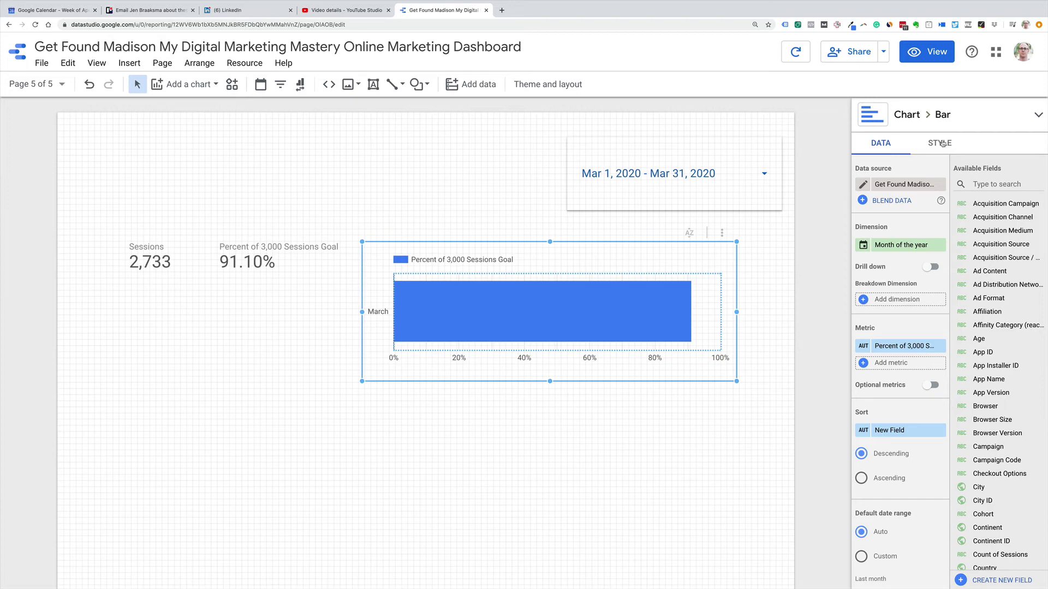
pyautogui.click(942, 143)
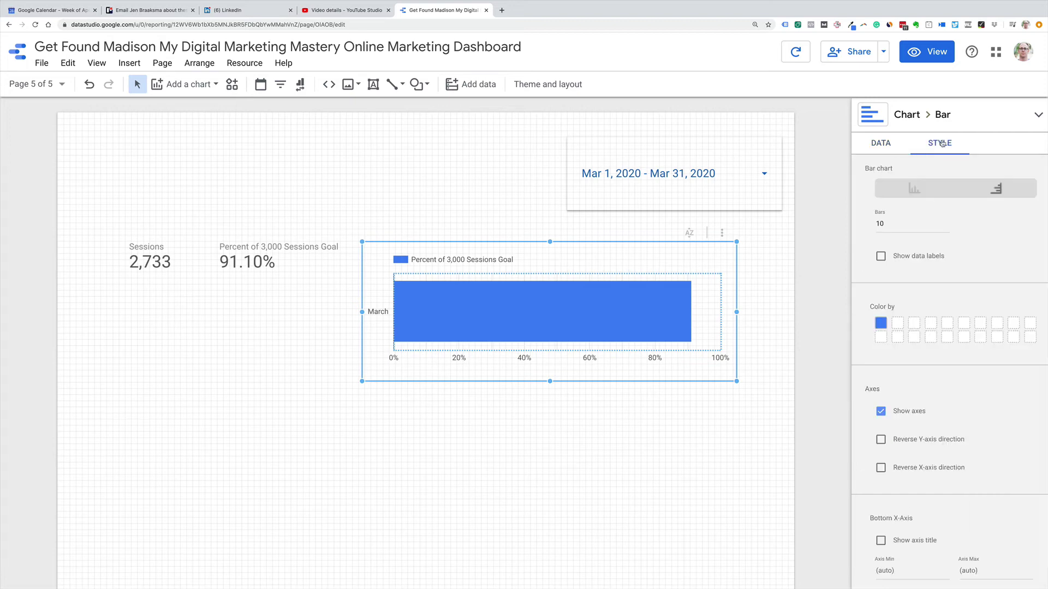
pyautogui.click(881, 255)
pyautogui.scroll(-2, 926, 327)
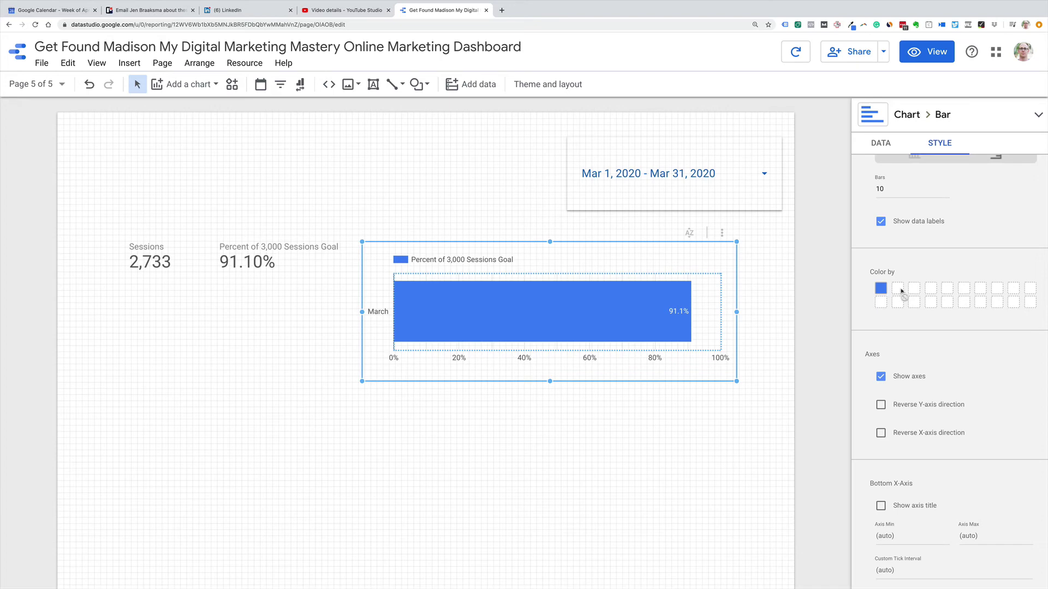
# Step: Inspect the bar colour options and keep the existing blue
pyautogui.click(881, 289)
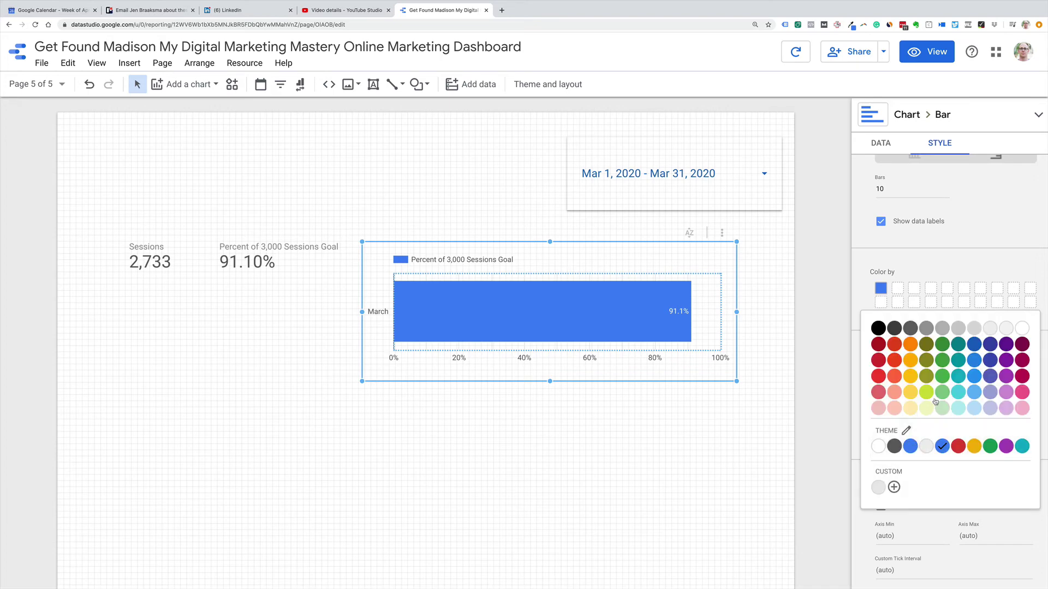
pyautogui.click(894, 488)
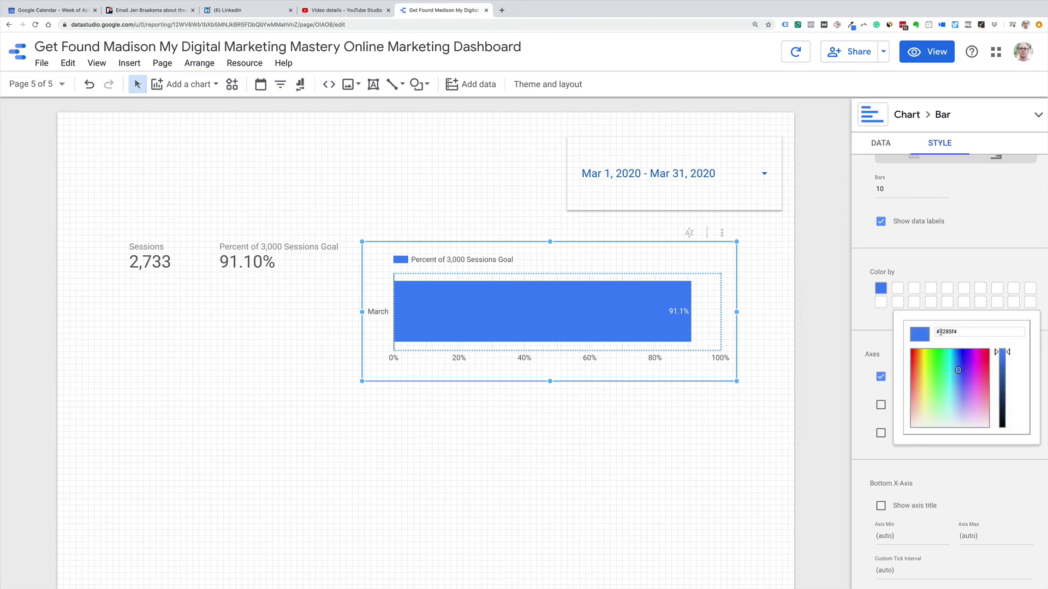
pyautogui.click(947, 269)
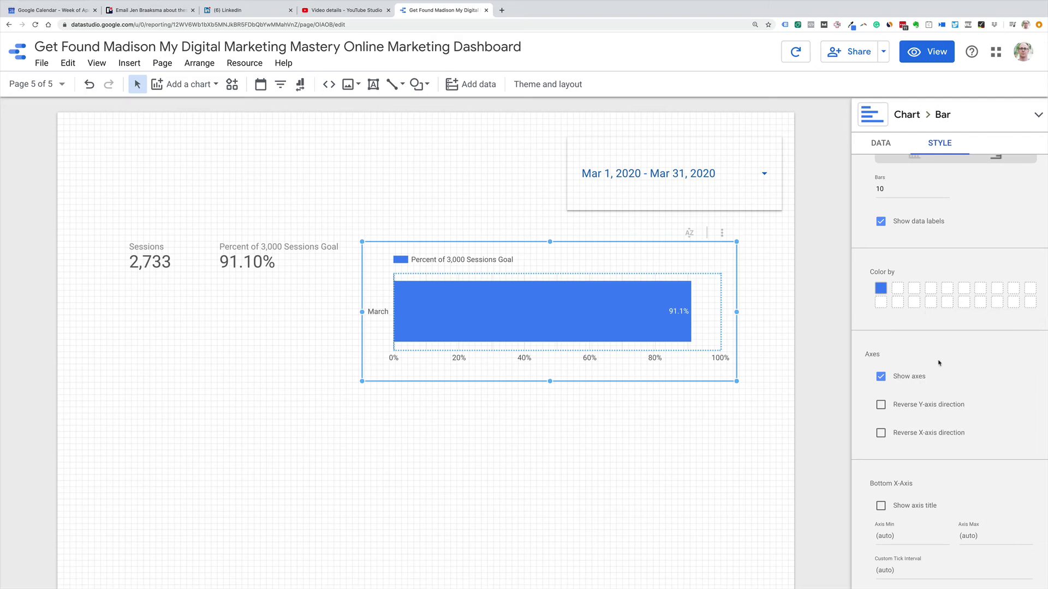
pyautogui.scroll(-5, 939, 362)
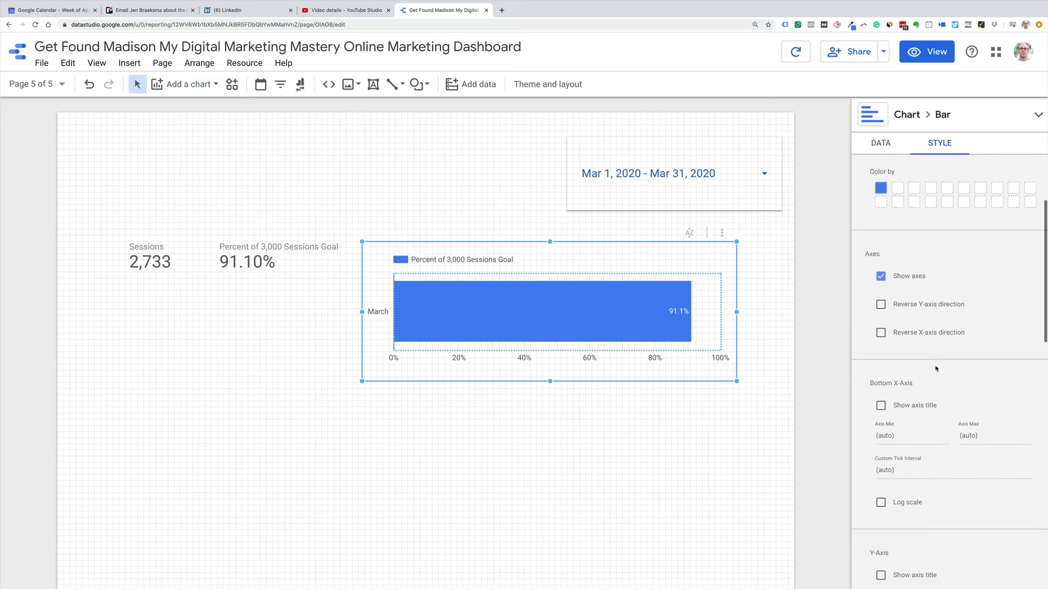
# Step: Show the 'Percent of 3,000 Sessions Goal' x-axis title and make the chart background black
pyautogui.scroll(-2, 936, 360)
pyautogui.click(881, 337)
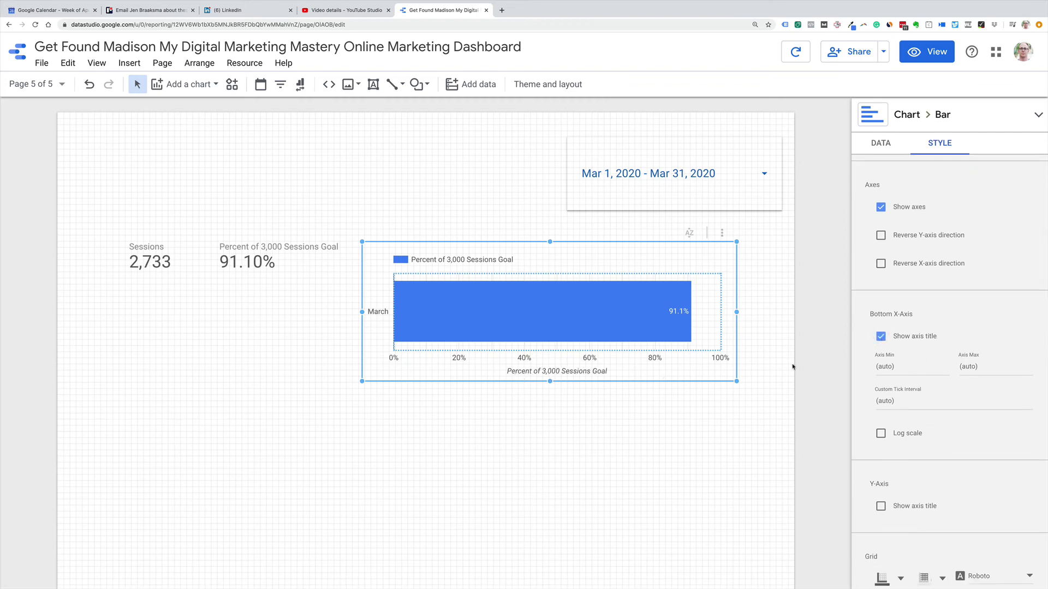
pyautogui.scroll(-14, 955, 340)
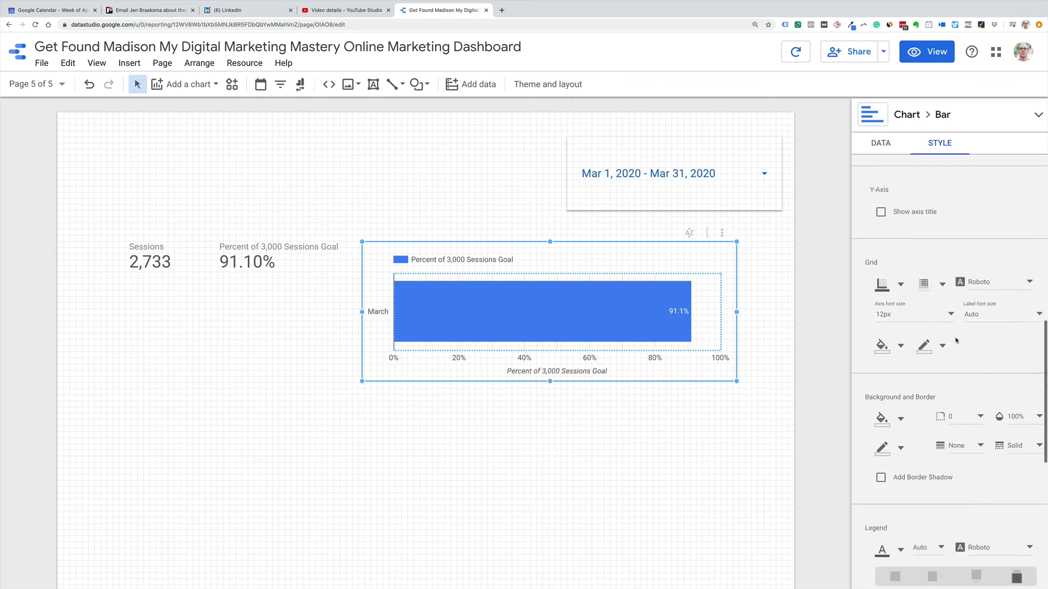
pyautogui.scroll(-5, 955, 341)
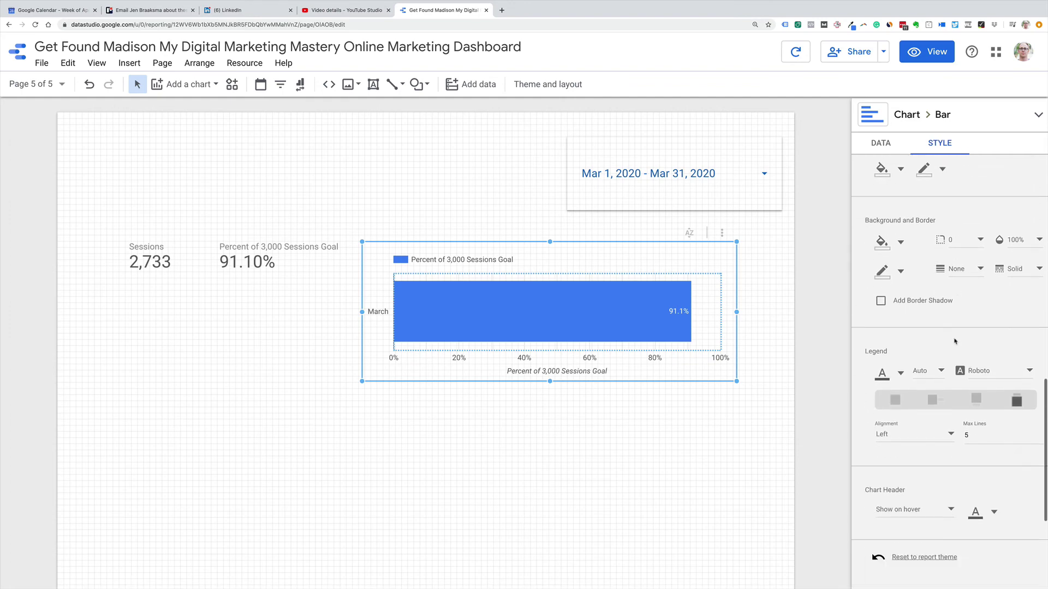
pyautogui.click(899, 242)
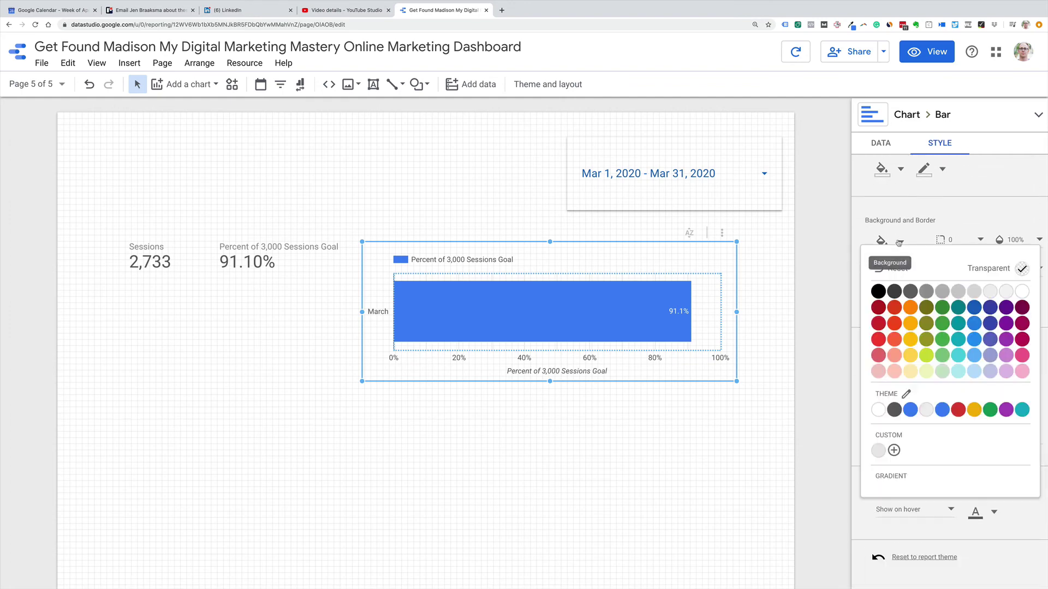
pyautogui.click(878, 292)
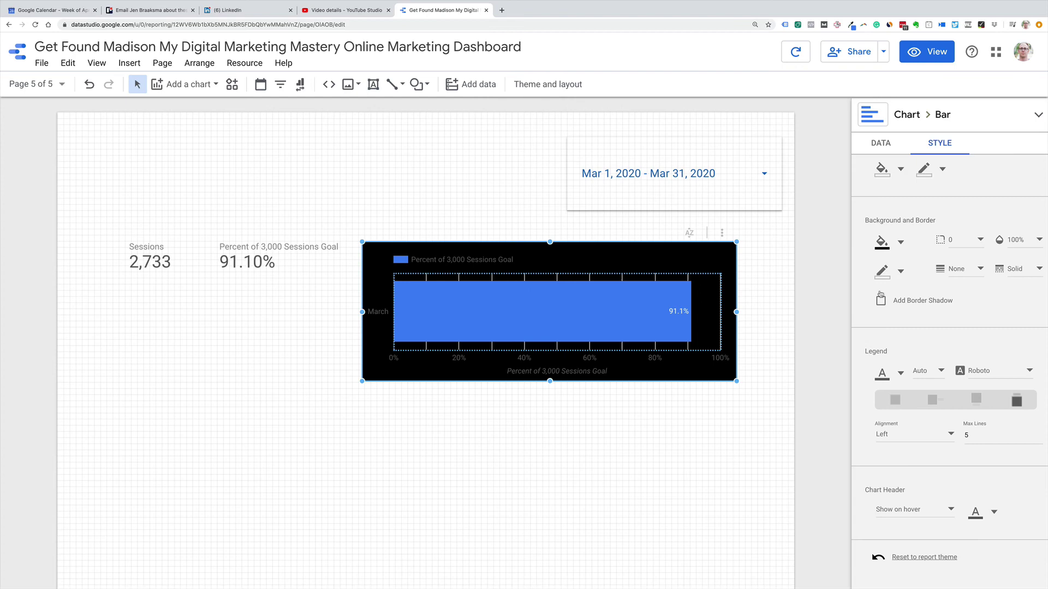